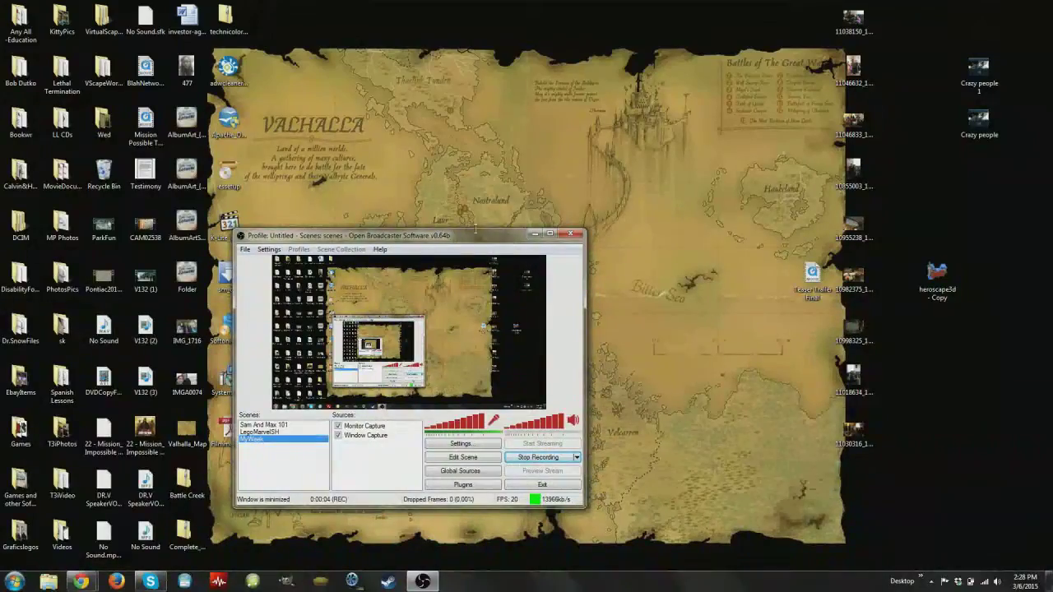
- Move the OBS window from mid-screen to the lower-right corner, nudging it into place
drag(474, 233, 814, 255)
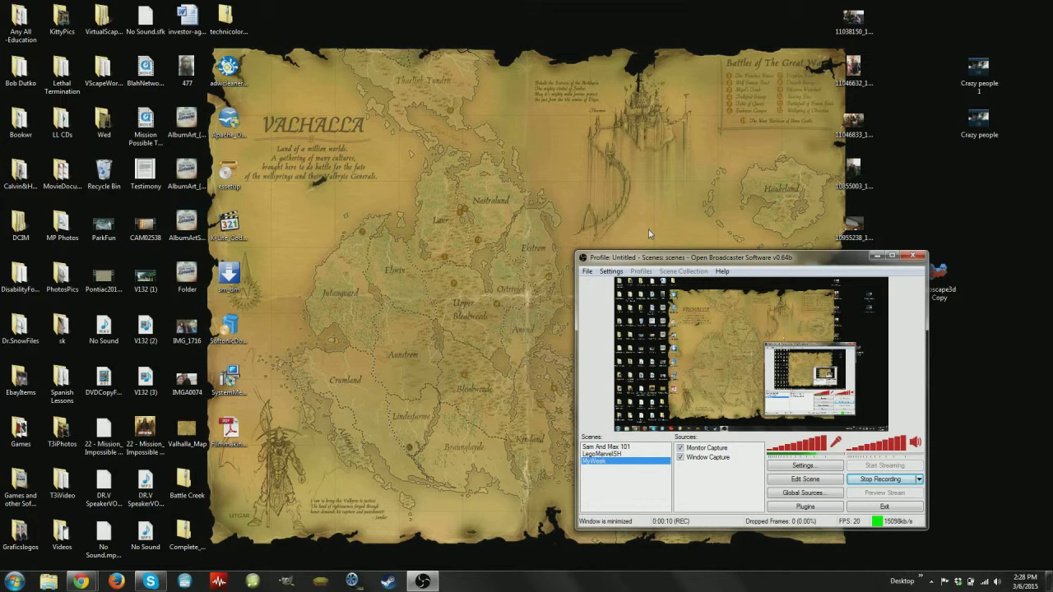
drag(633, 259, 669, 264)
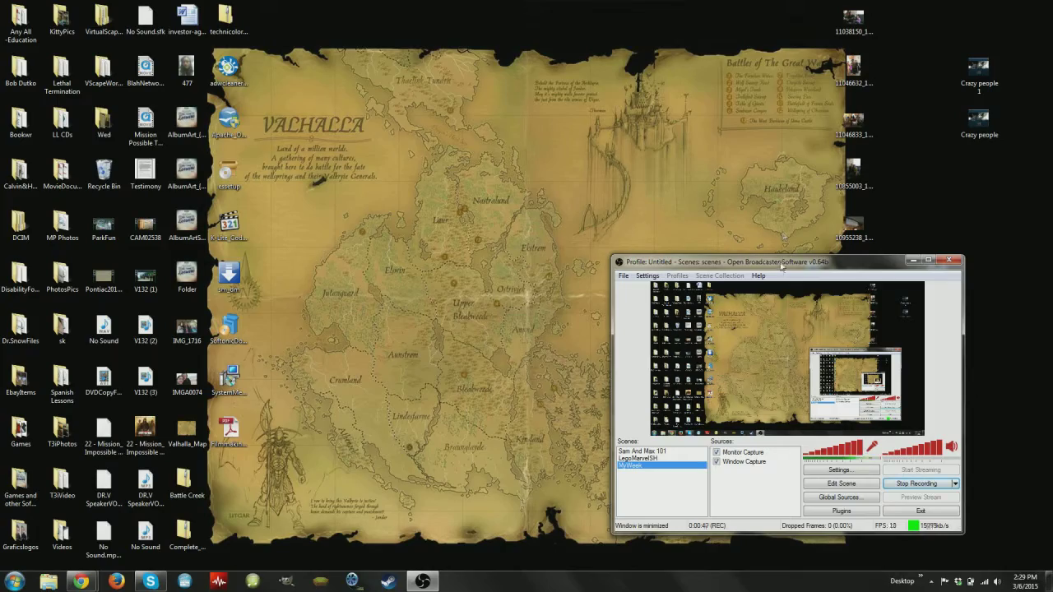
drag(782, 265, 787, 246)
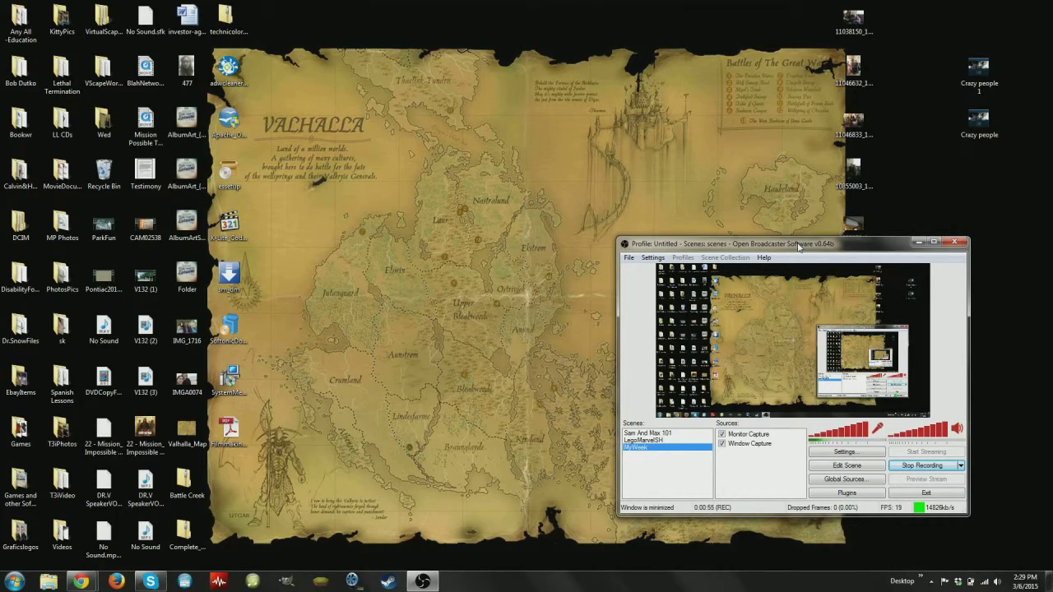
drag(786, 249, 802, 245)
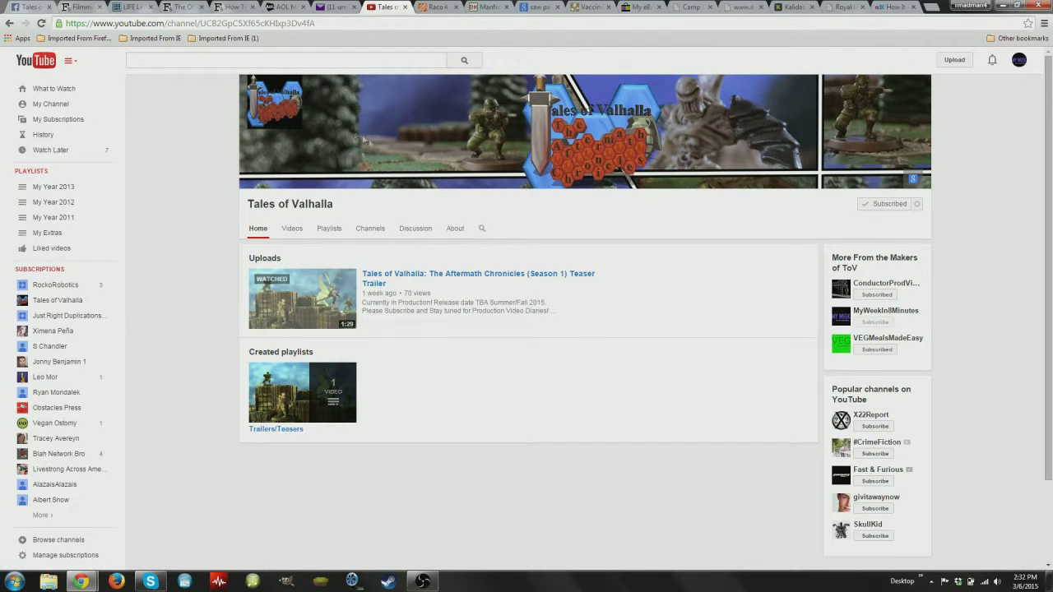
- Switch to the Tales of Valhalla: The Aftermath Chronicles Facebook page tab
click(29, 7)
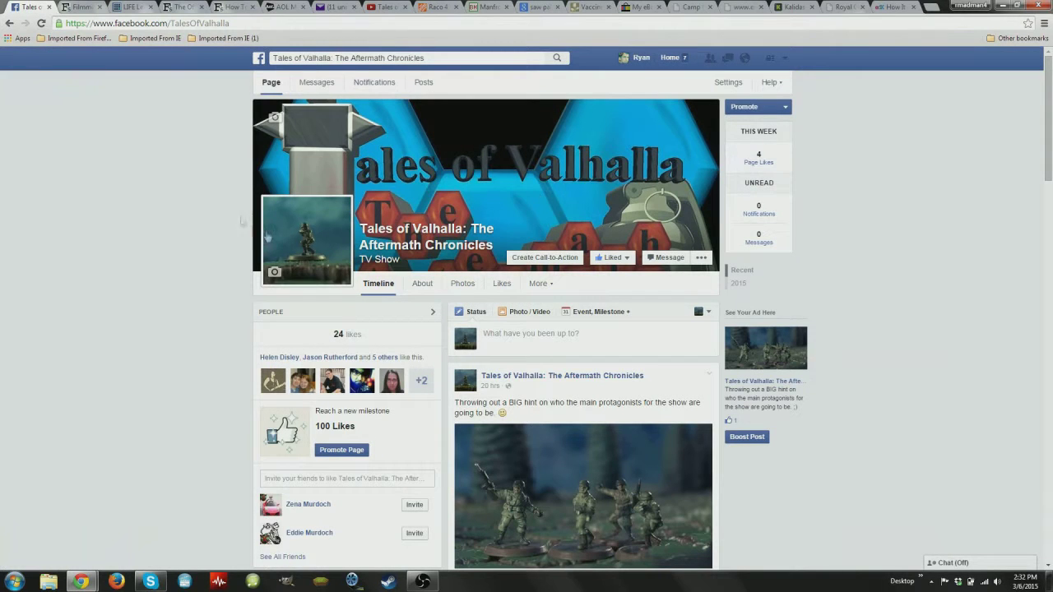
scroll(326, 237, down, 3)
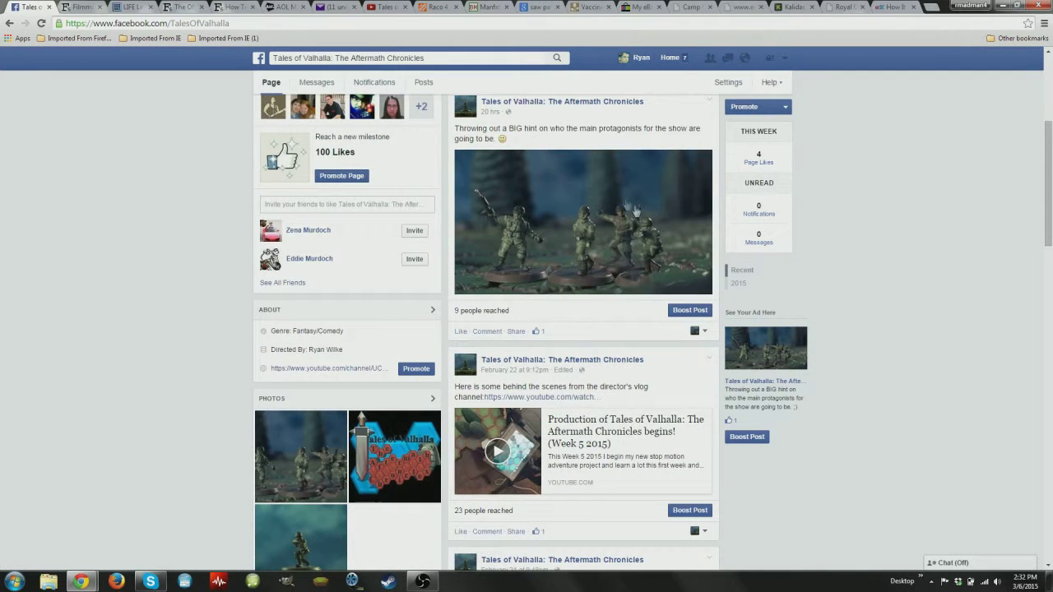
scroll(508, 307, down, 1)
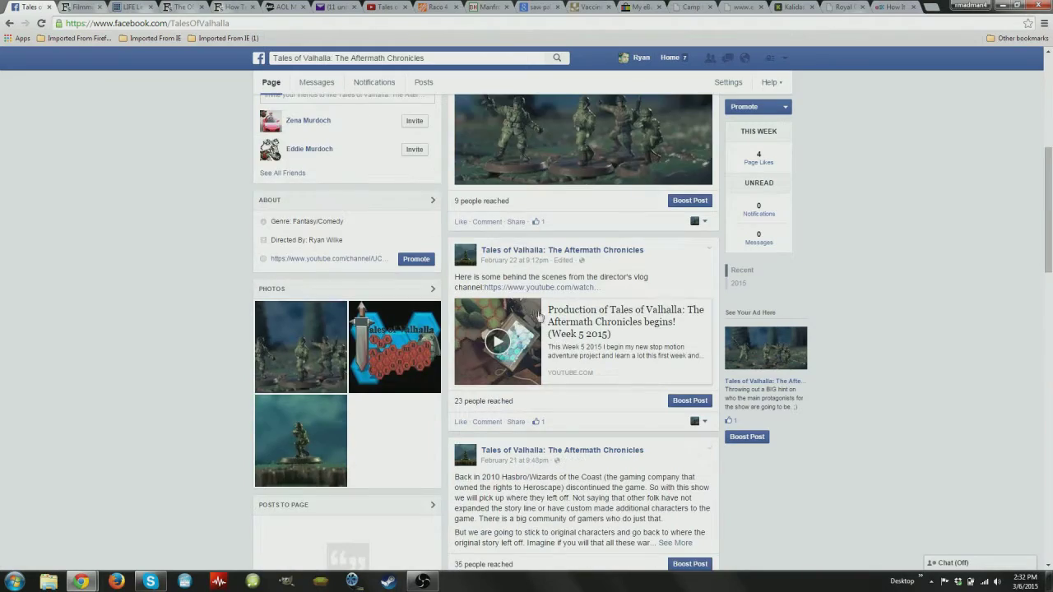
scroll(527, 311, down, 2)
scroll(535, 312, down, 2)
scroll(536, 313, up, 3)
scroll(537, 314, up, 2)
scroll(536, 313, up, 3)
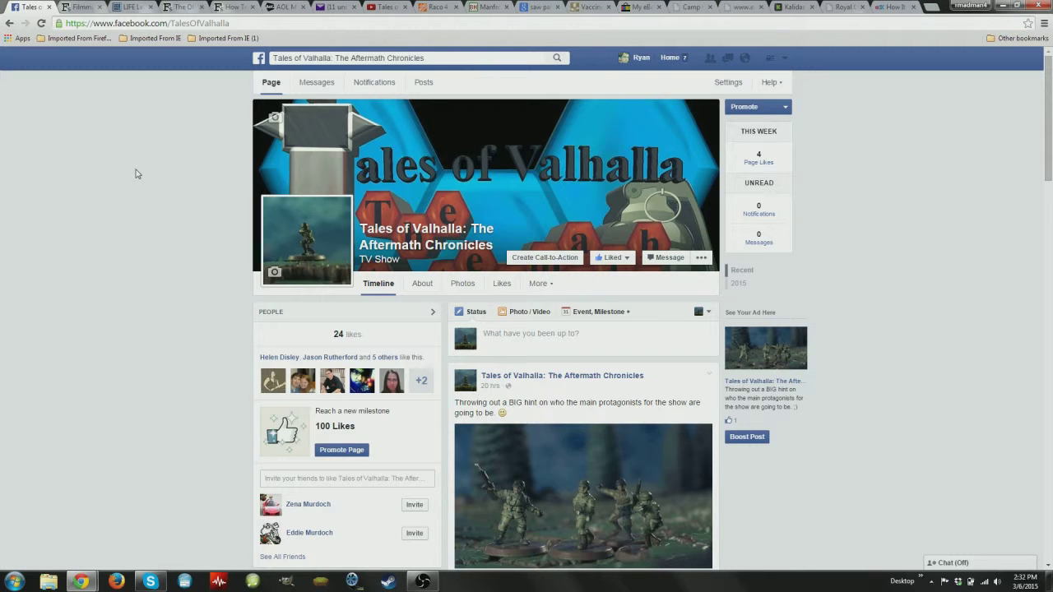
scroll(137, 173, down, 1)
- Return to the Tales of Valhalla YouTube channel tab, then minimize the browser
click(386, 8)
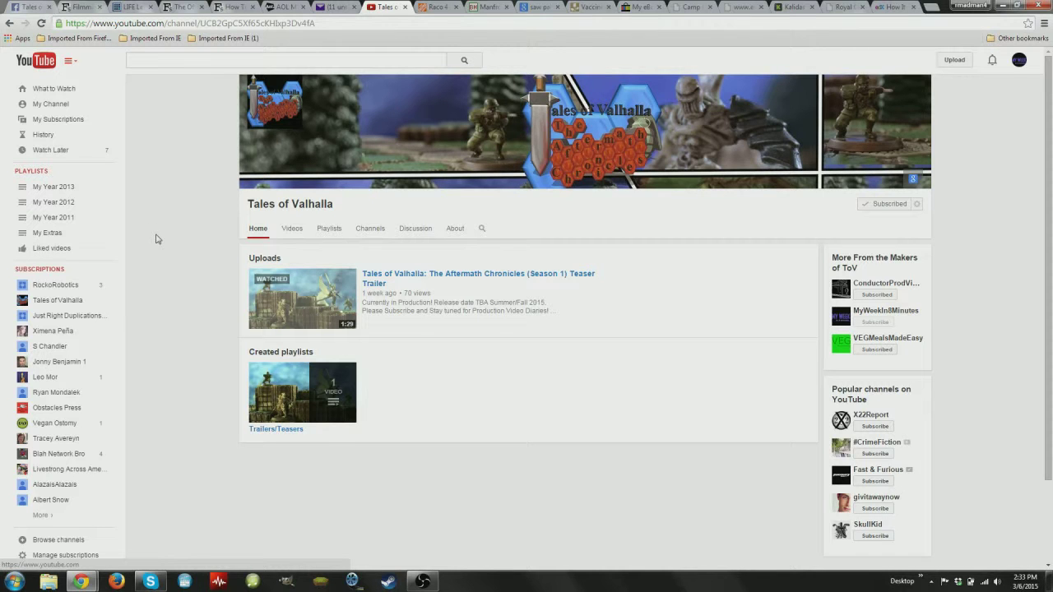
click(1004, 6)
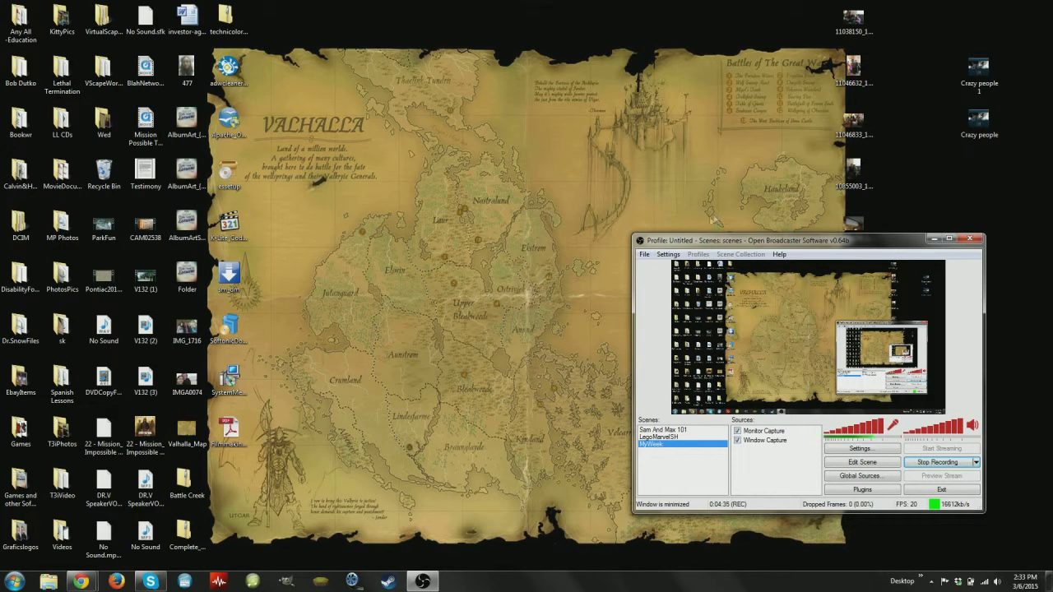
- Shift the OBS window slightly up and right over the Valhalla map desktop
drag(786, 239, 805, 210)
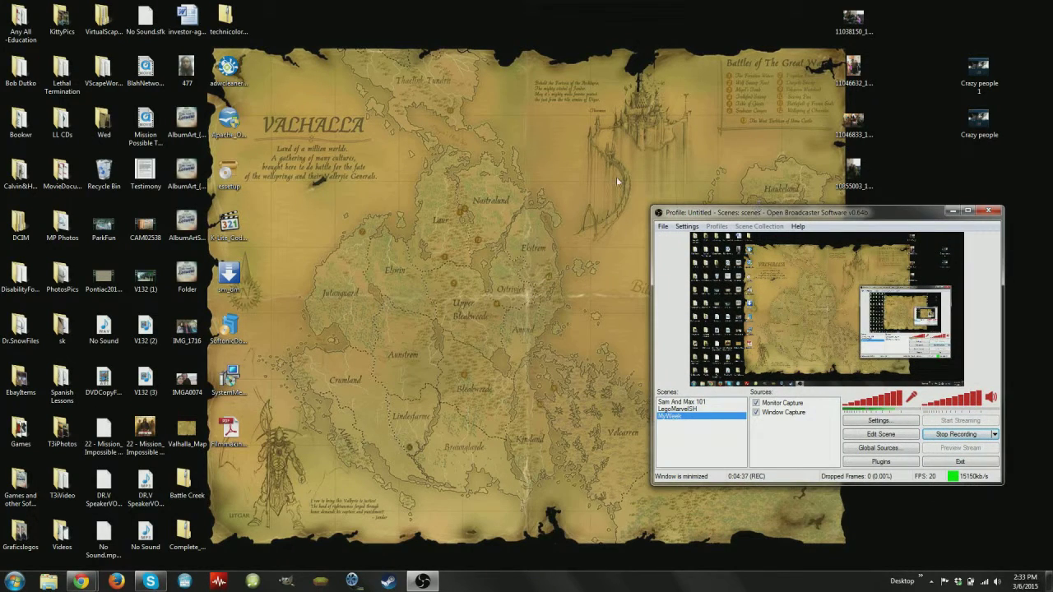